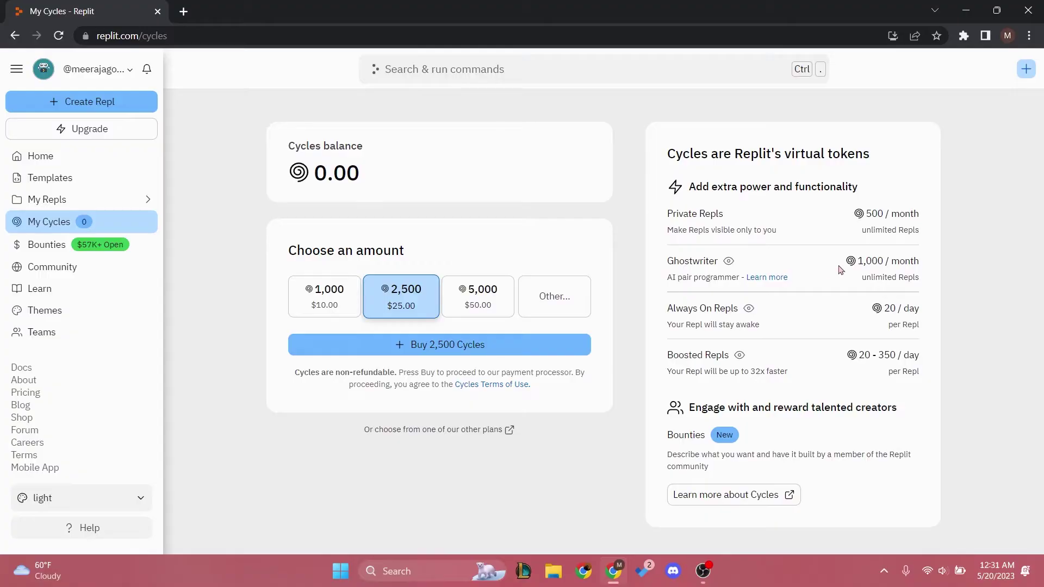
Step: Highlight Ghostwriter's '1,000 / month' cycles price on the Cycles page
drag(858, 262, 919, 262)
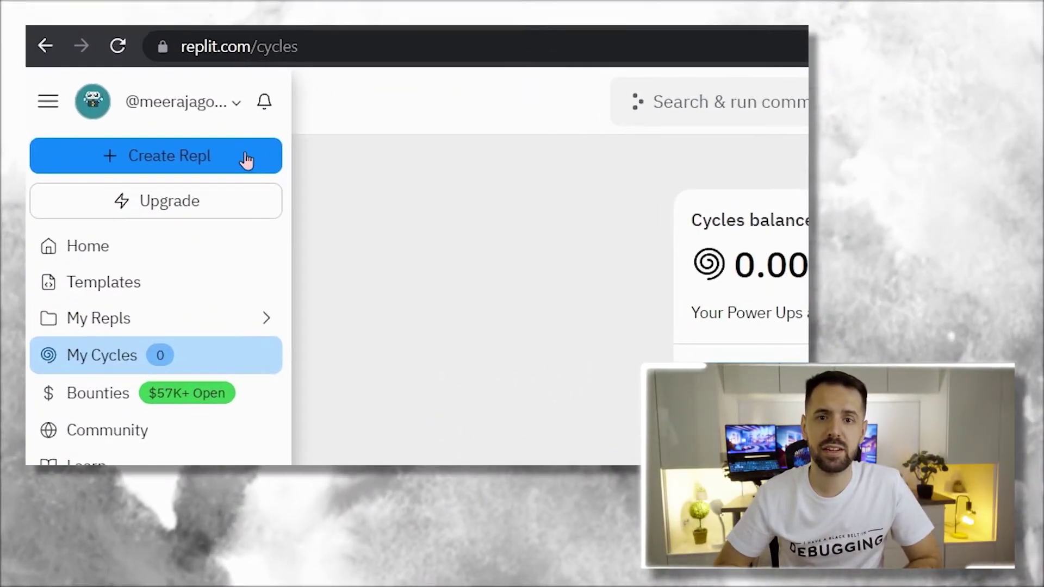
Step: Start a new repl from the Python template
click(246, 157)
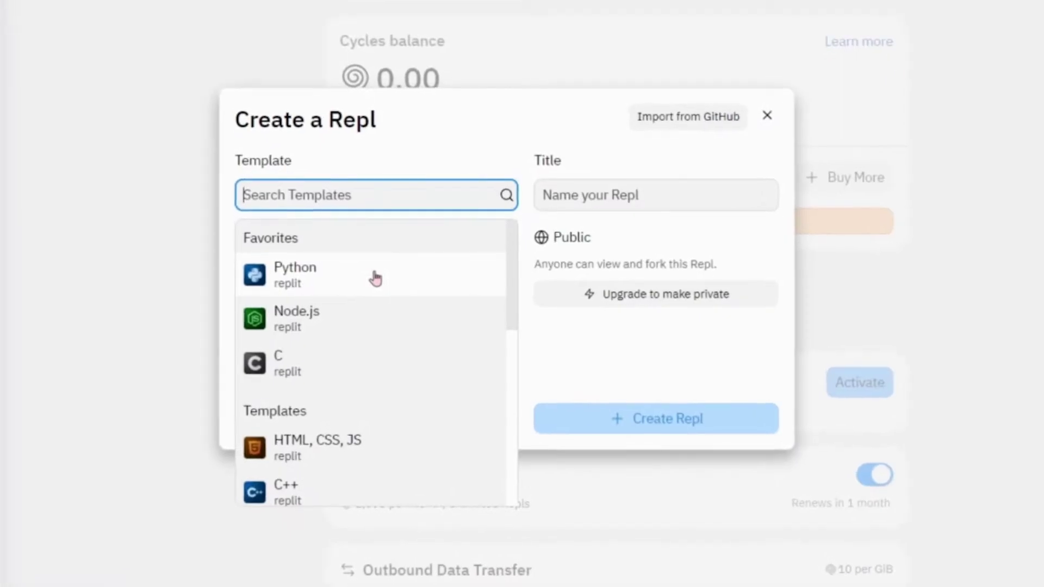
click(308, 203)
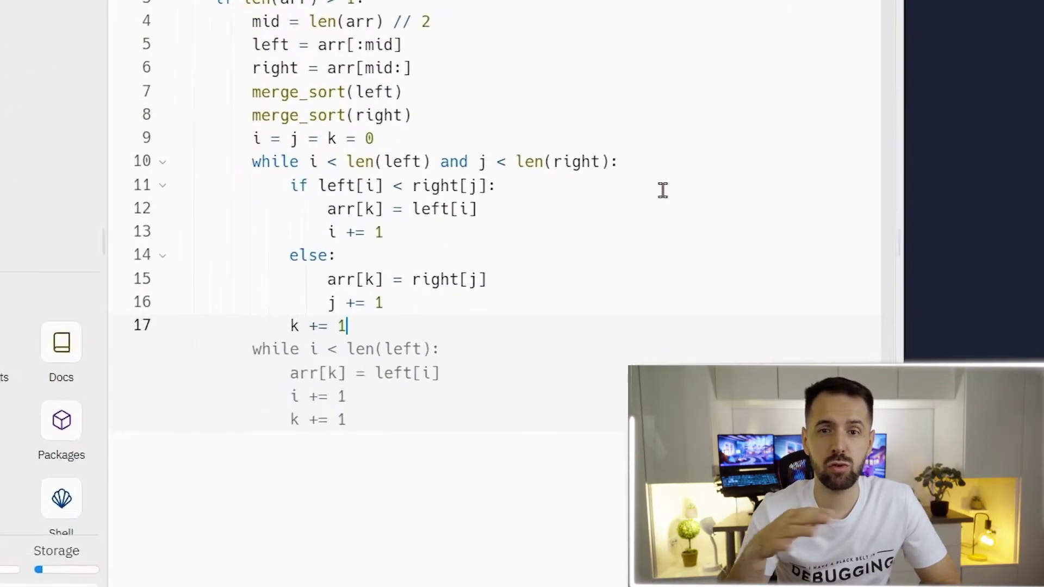
Step: Accept Ghostwriter's remaining merge sort code, then its sample-array test and sorted-array print
key(Tab)
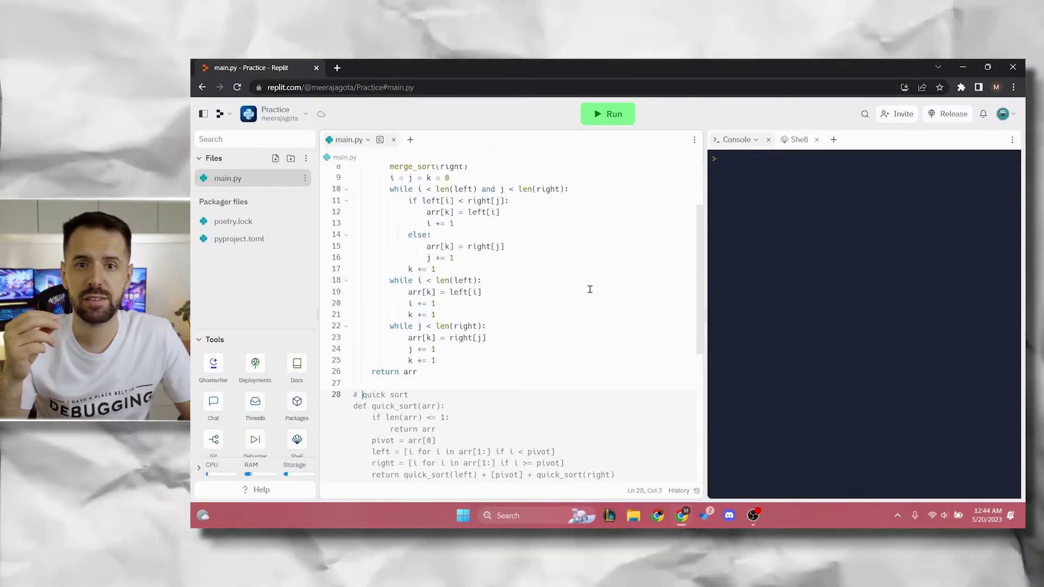
text(# test cas)
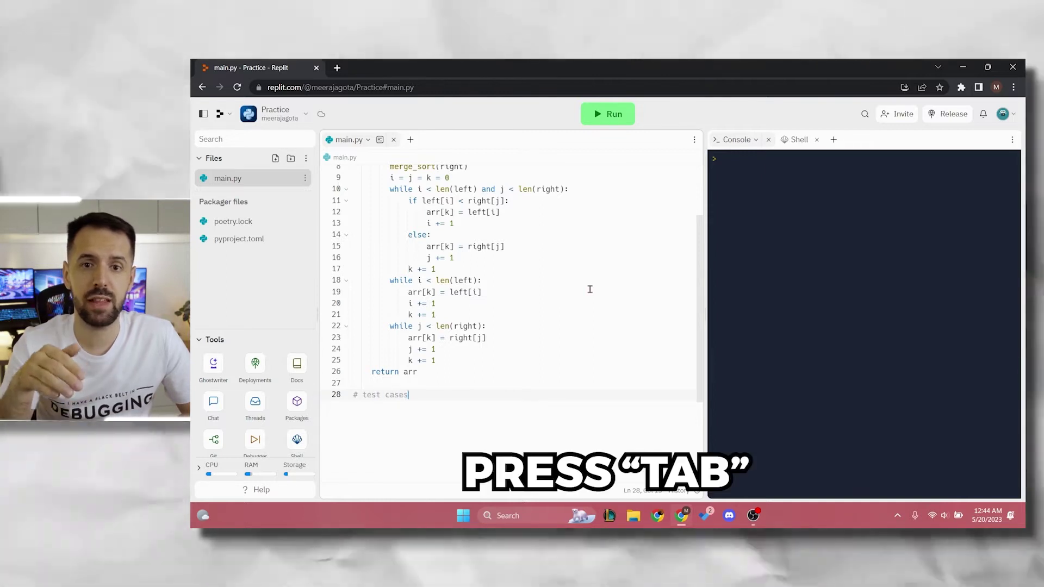
text(es)
key(Return)
key(Tab)
key(Return)
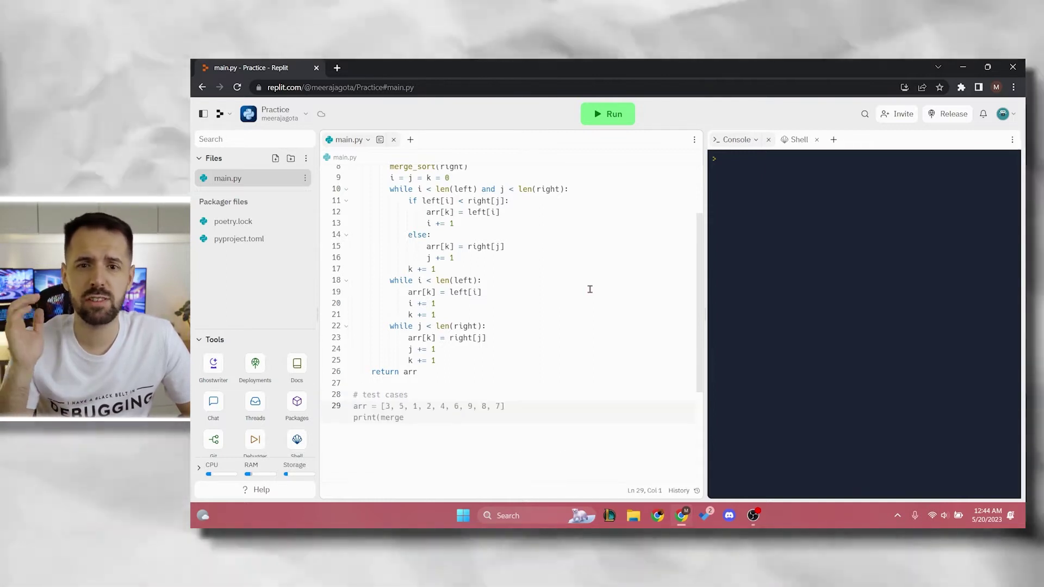
key(Tab)
key(Return)
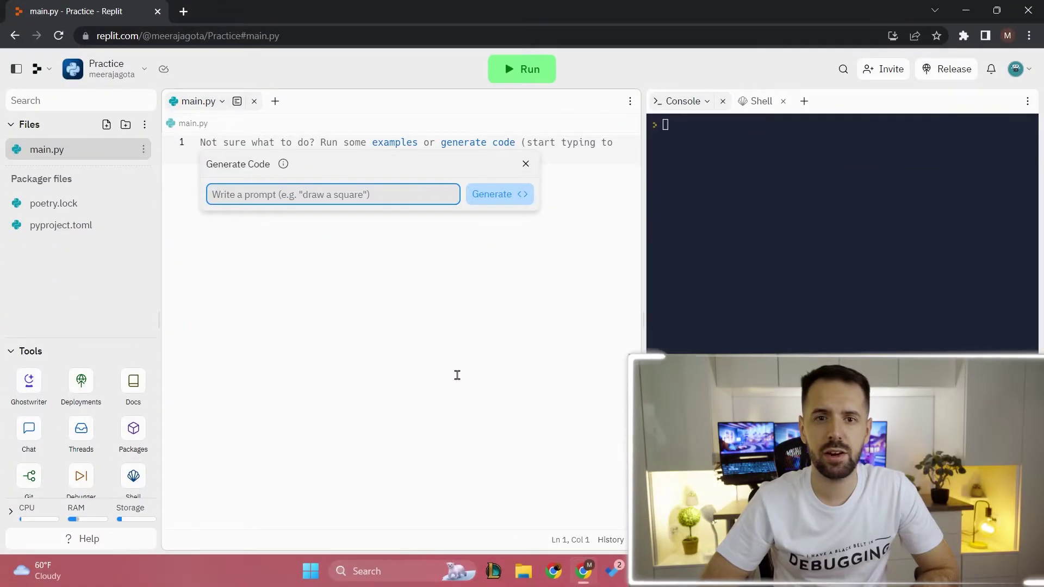
text(d)
text(raw 5 overlapping cir)
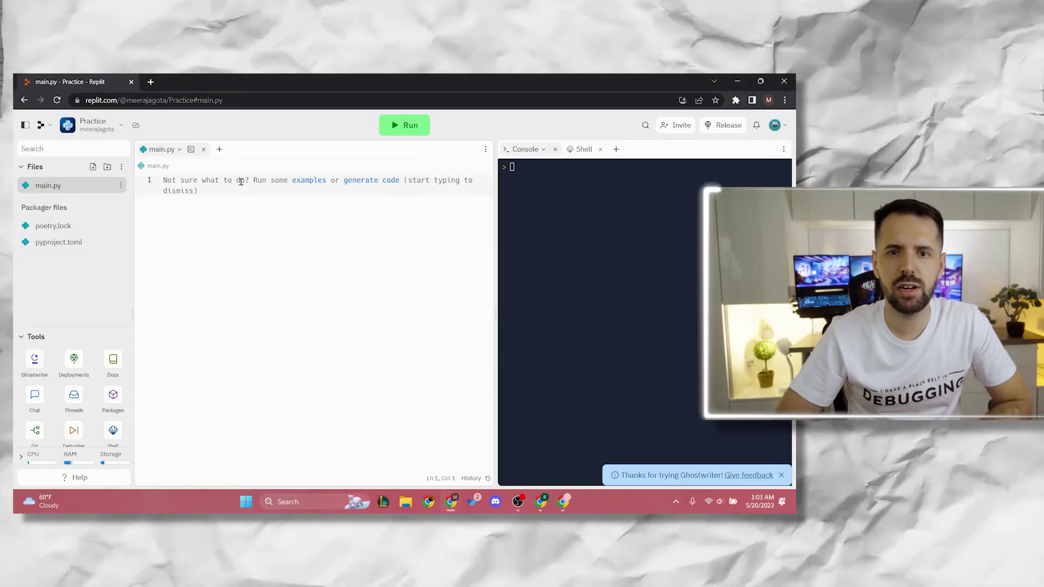
Step: Generate turtle code from the prompt 'draw 5 overlapping circles' and insert it into main.py
right_click(239, 191)
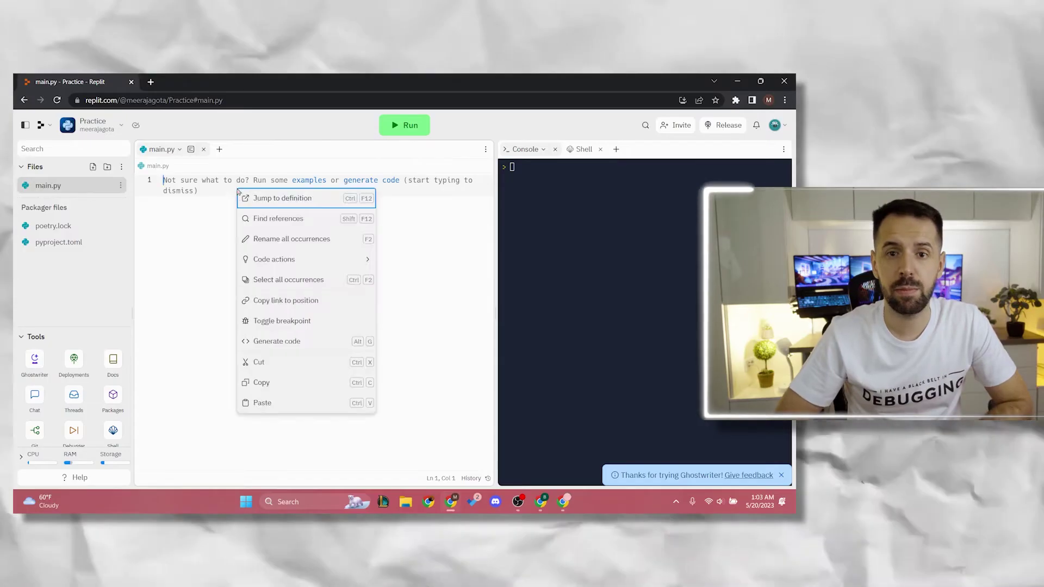
click(318, 341)
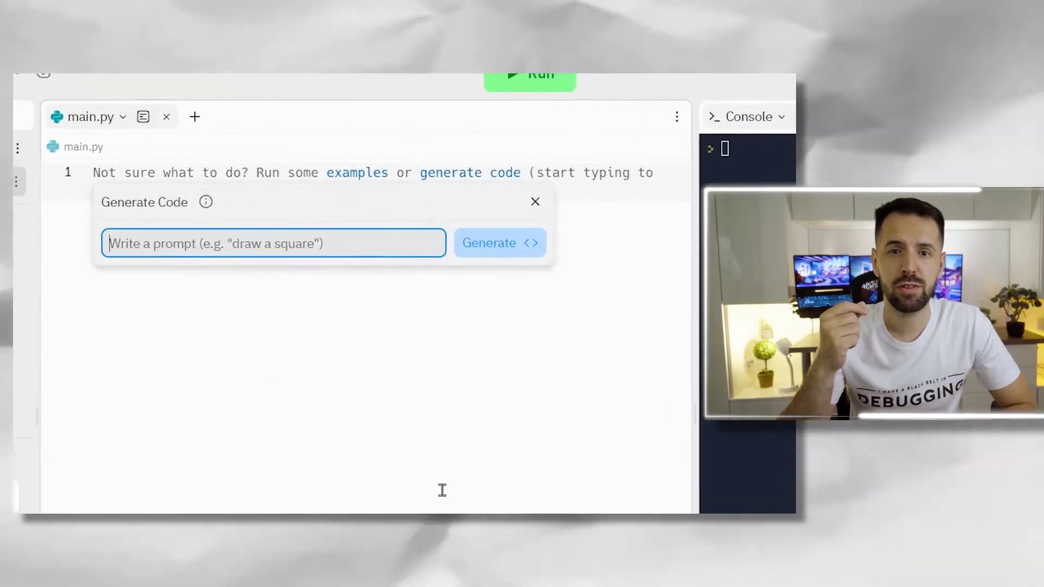
text(draw 5 overlapping circles)
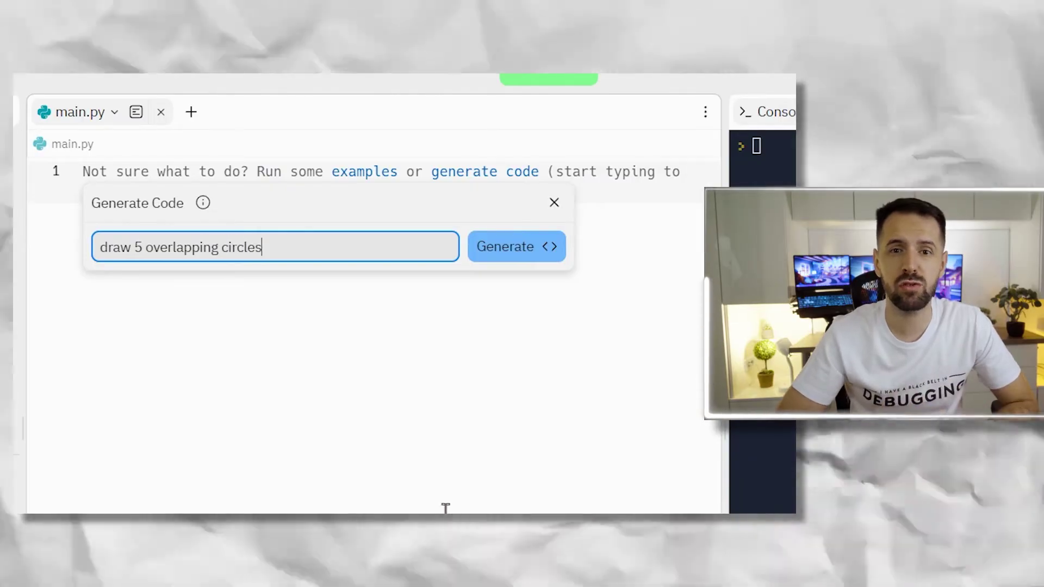
click(519, 246)
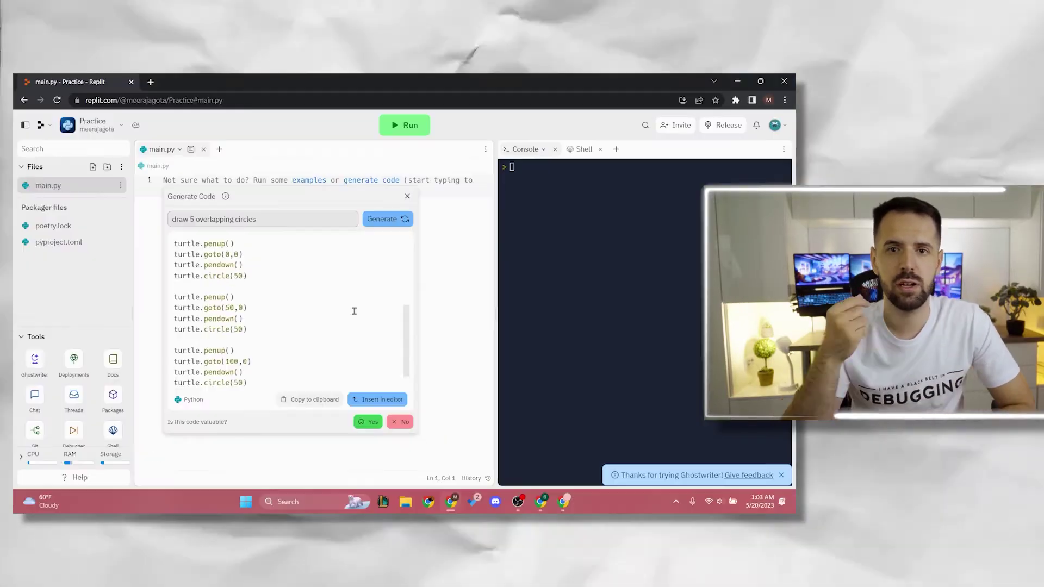
scroll(354, 311, down, 5)
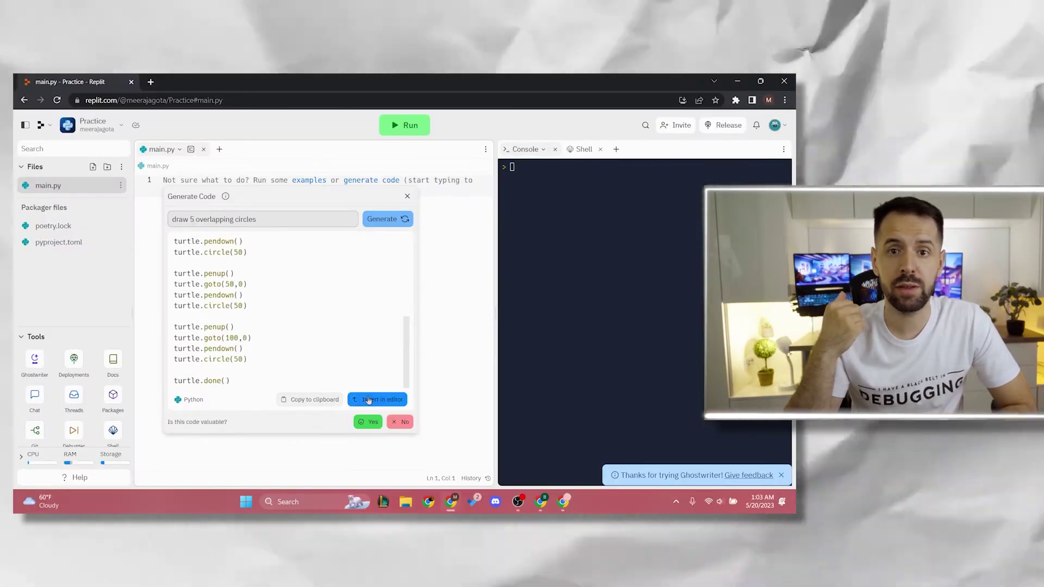
click(382, 400)
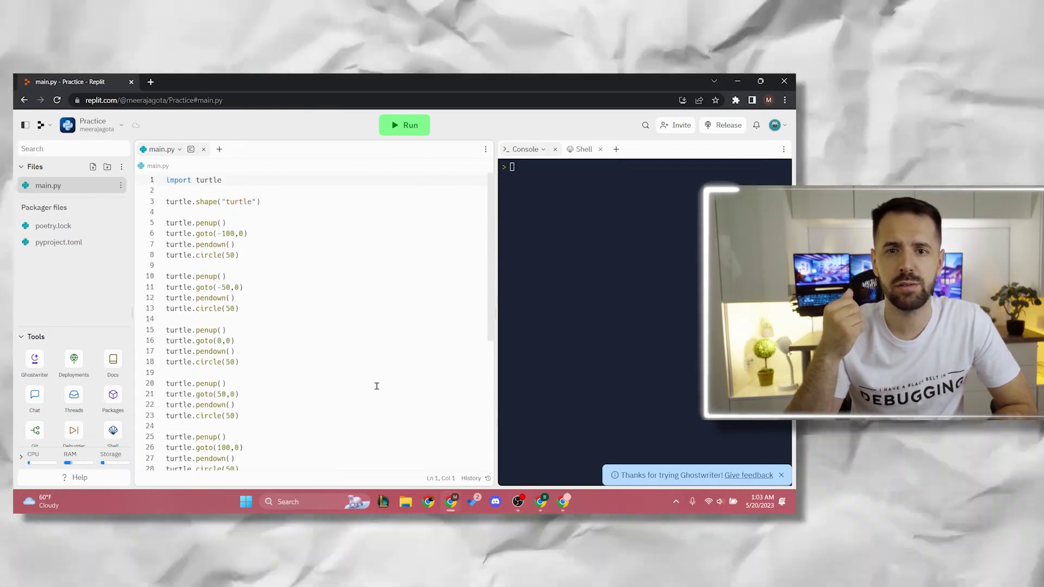
Step: Run the turtle program that draws five overlapping circles
click(408, 126)
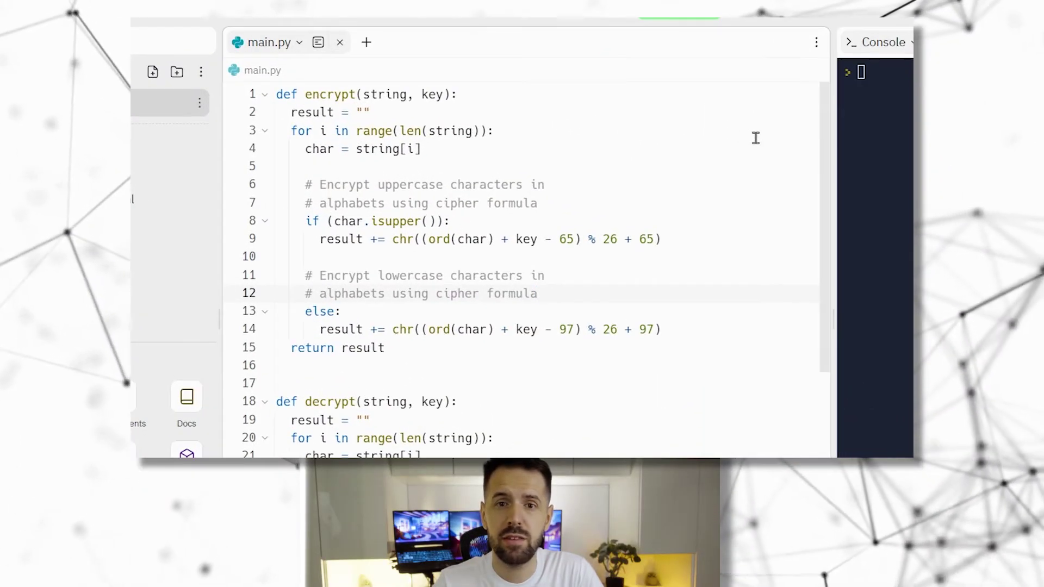
scroll(756, 138, down, 2)
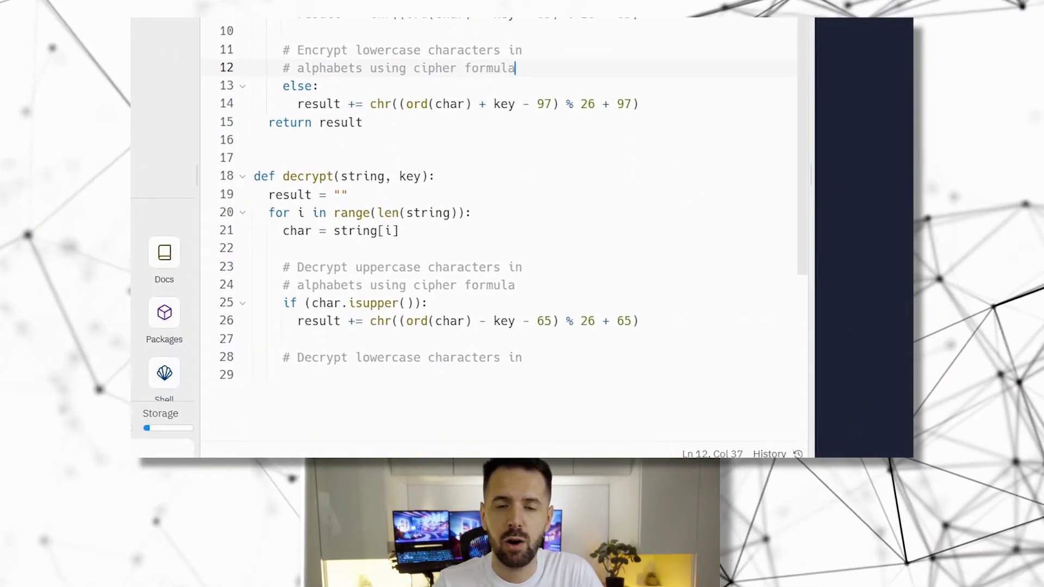
scroll(581, 189, up, 2)
scroll(581, 190, up, 2)
Step: Select all the encrypt/decrypt cipher code in main.py with Ctrl+A
key(ctrl+a)
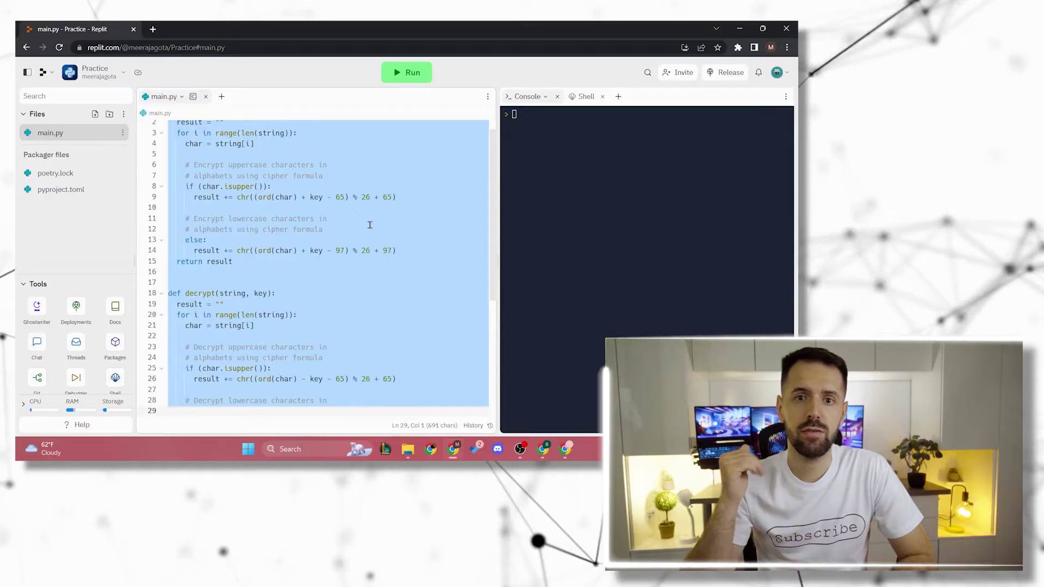
Step: Get Ghostwriter's explanation of the 'if (' uppercase check on line 8
click(360, 216)
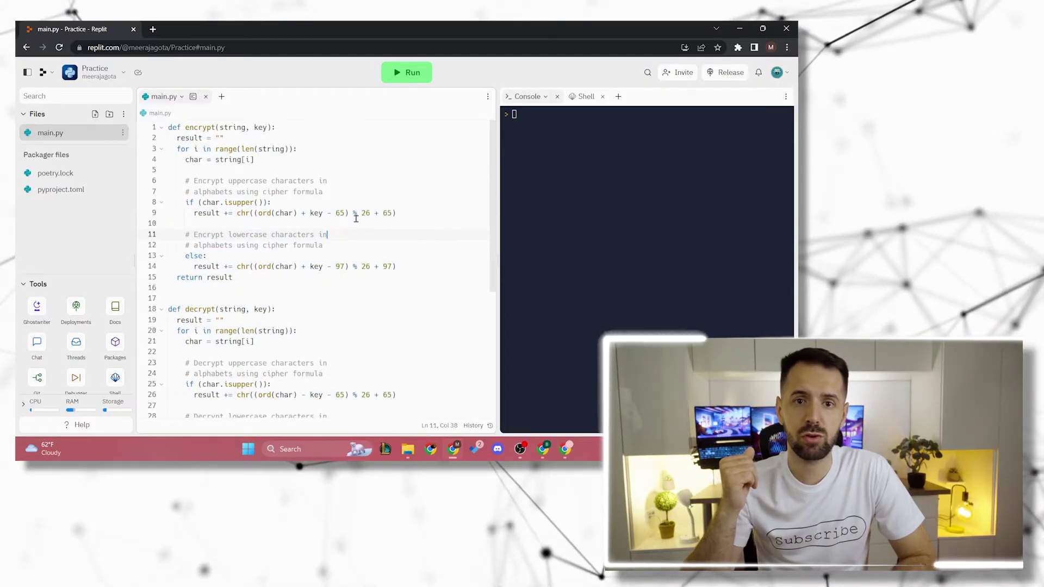
drag(184, 202, 201, 202)
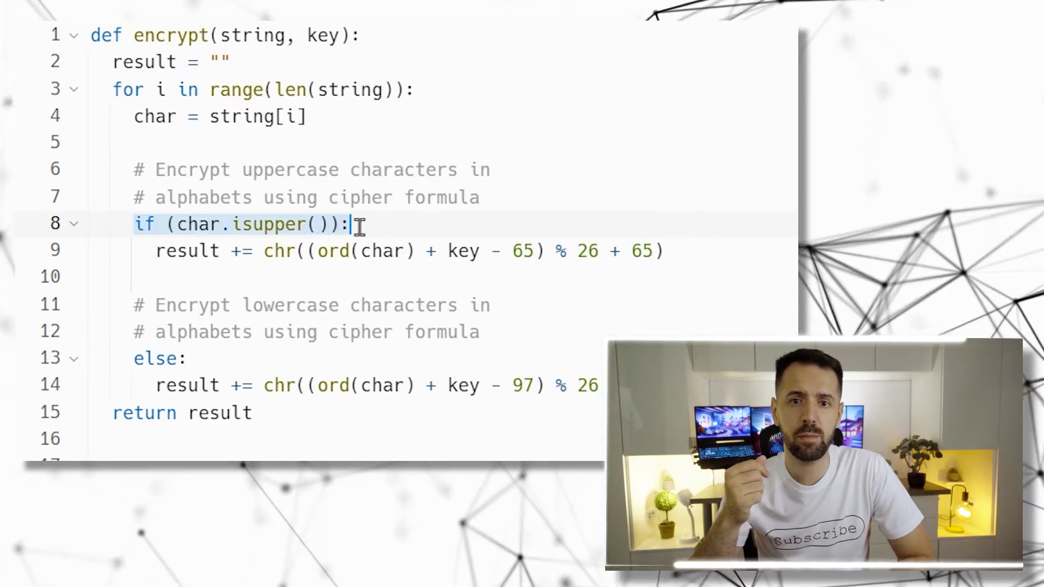
right_click(267, 226)
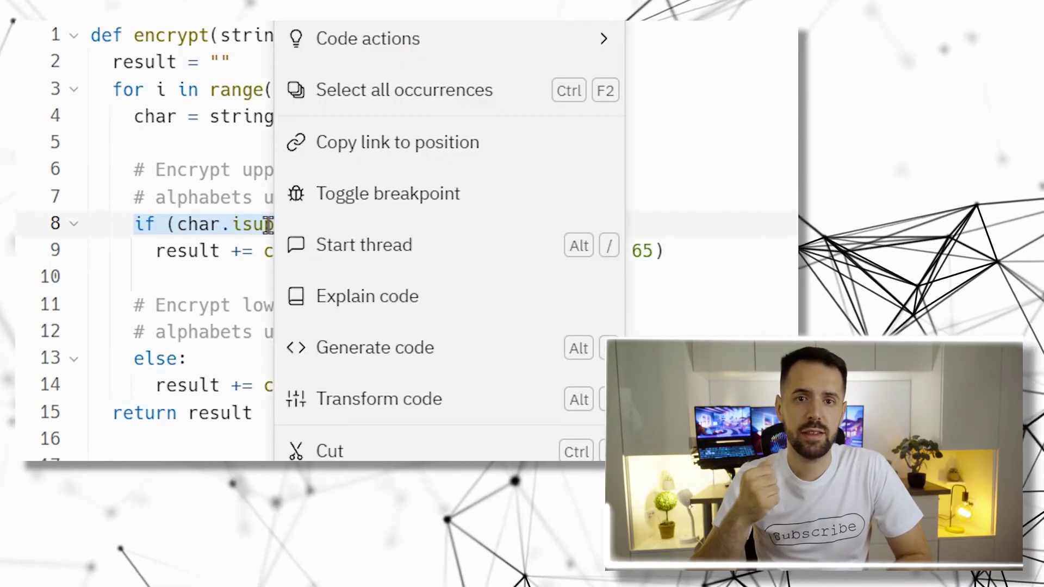
click(419, 297)
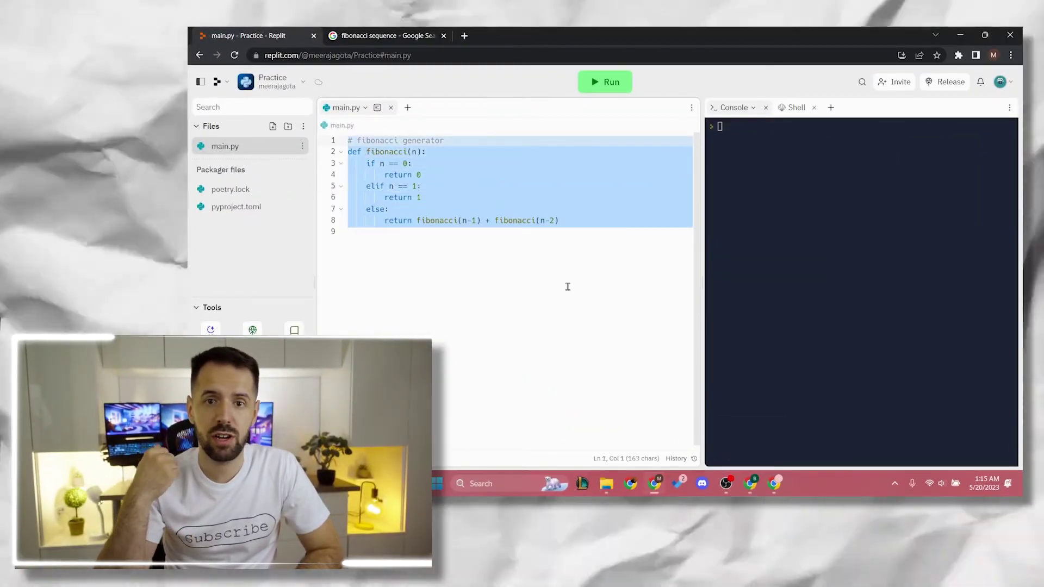
Step: Start a Transform code request on the selected fibonacci function
right_click(617, 185)
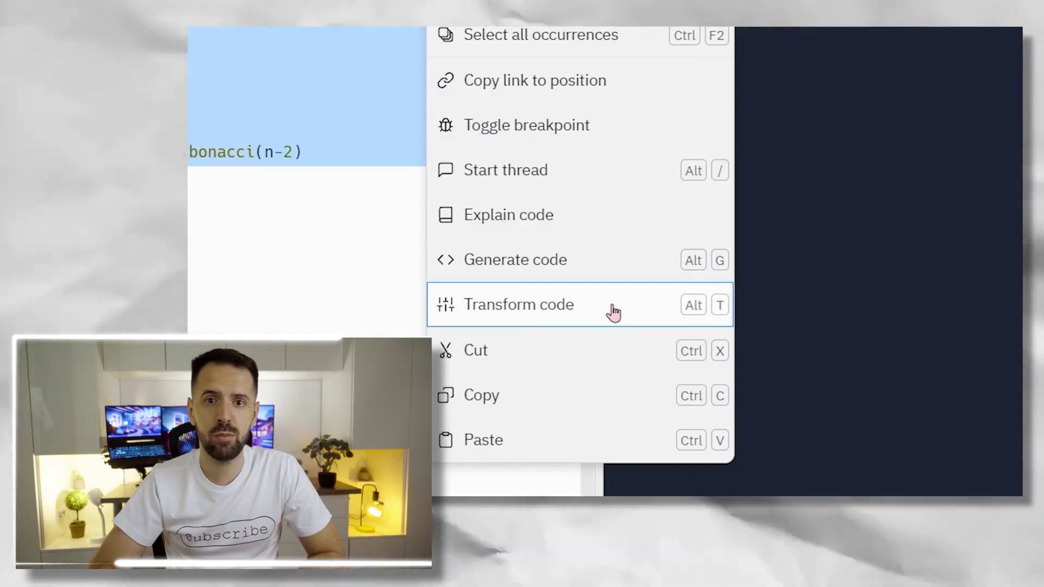
click(614, 313)
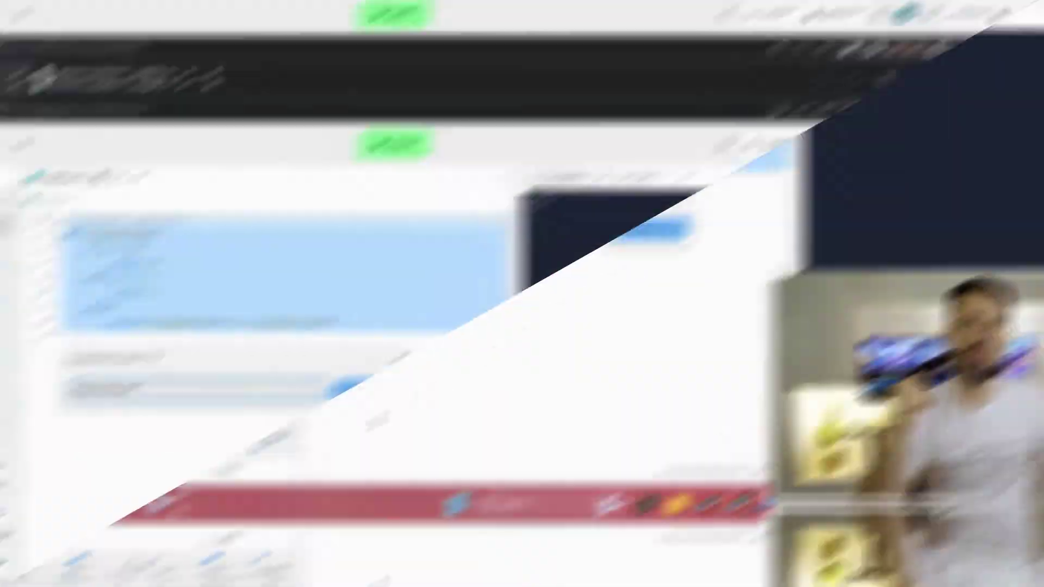
text(Make this iter)
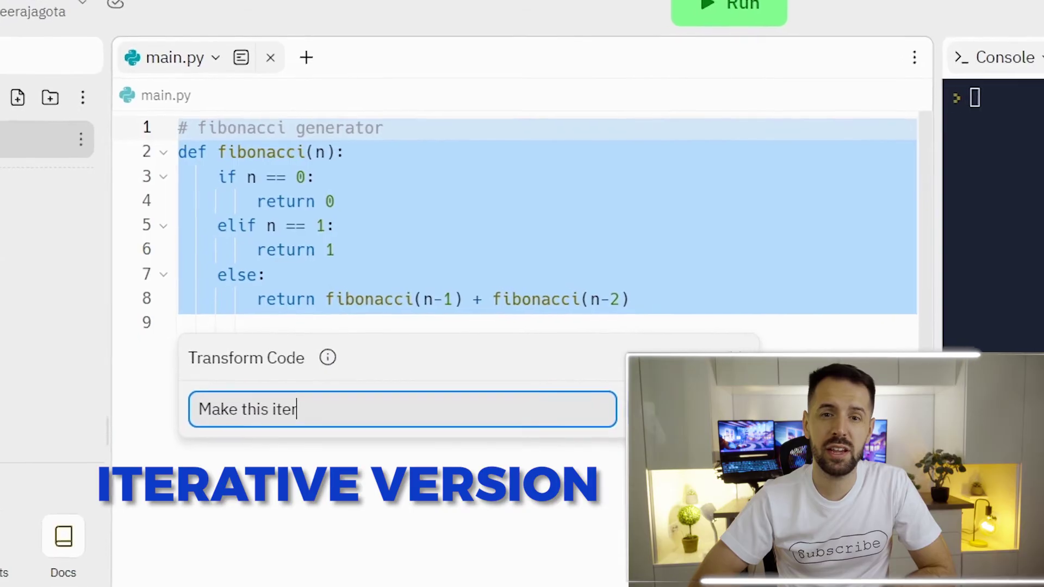
text(ative)
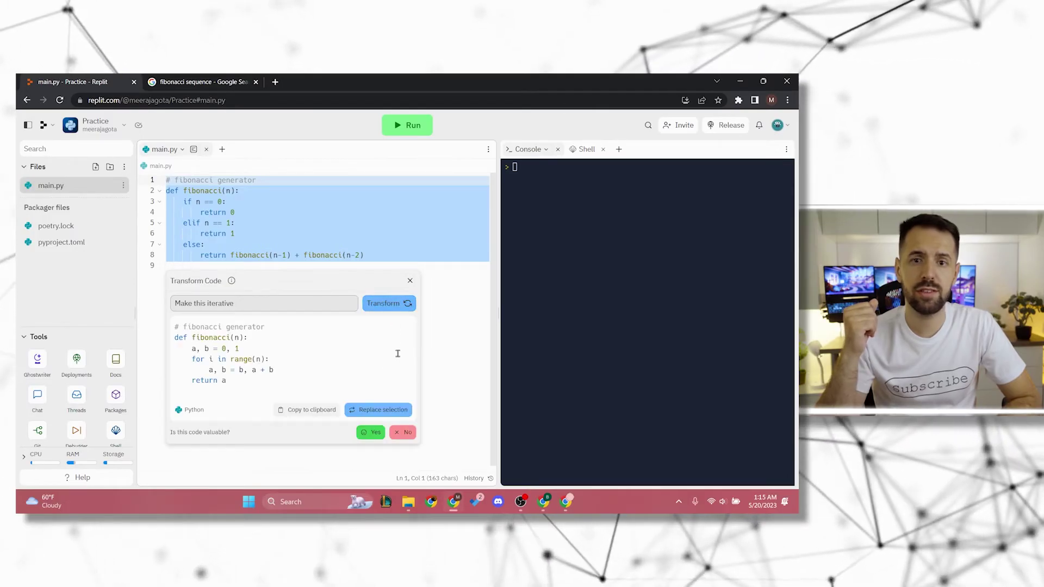
Step: Swap in the iterative fibonacci function and accept the suggested test loop for inputs 0–10
click(380, 411)
click(385, 403)
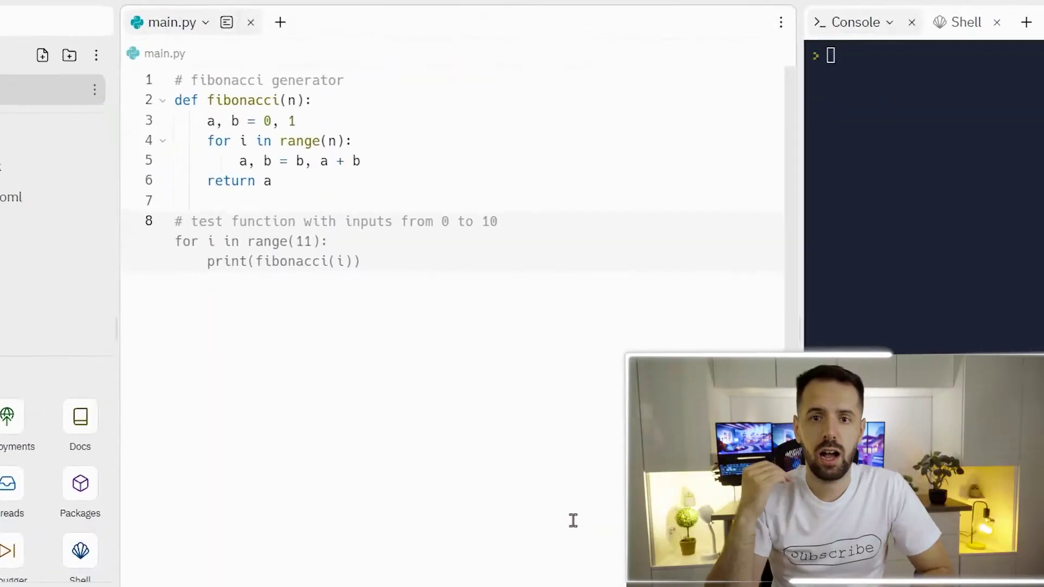
key(Tab)
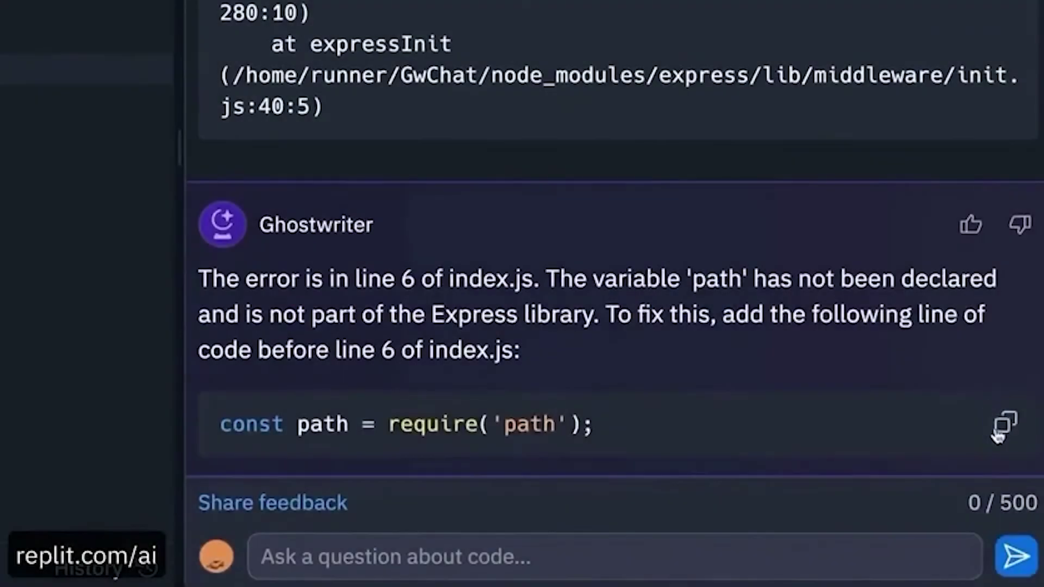
Step: Copy Ghostwriter's suggested fix line, then ask Ghostwriter what index.js does
click(1004, 422)
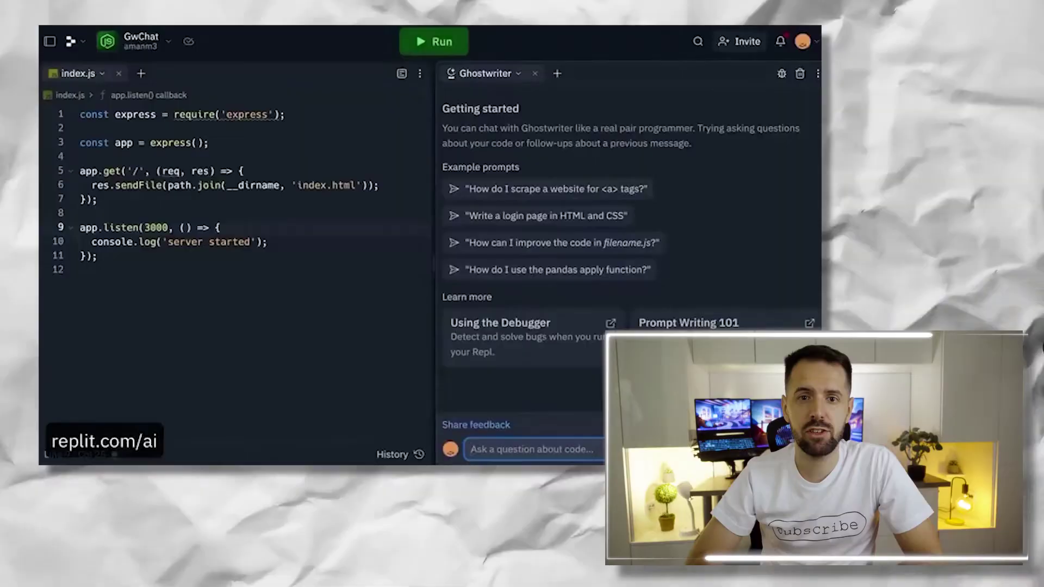
text(hat does index.js do?)
key(Return)
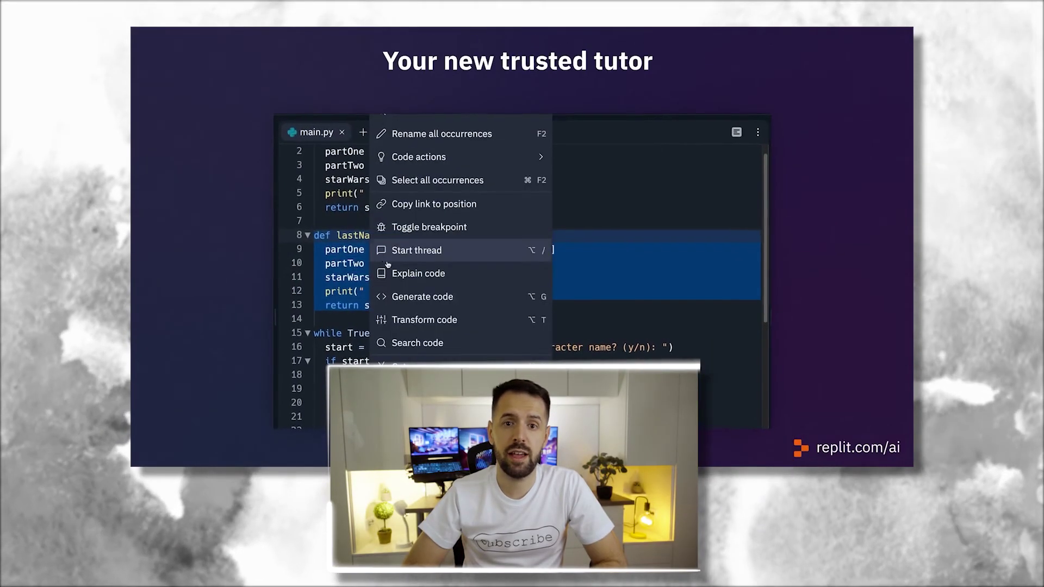
Step: Run Explain code on lastNameGen to describe its maidenName and city arguments
click(404, 273)
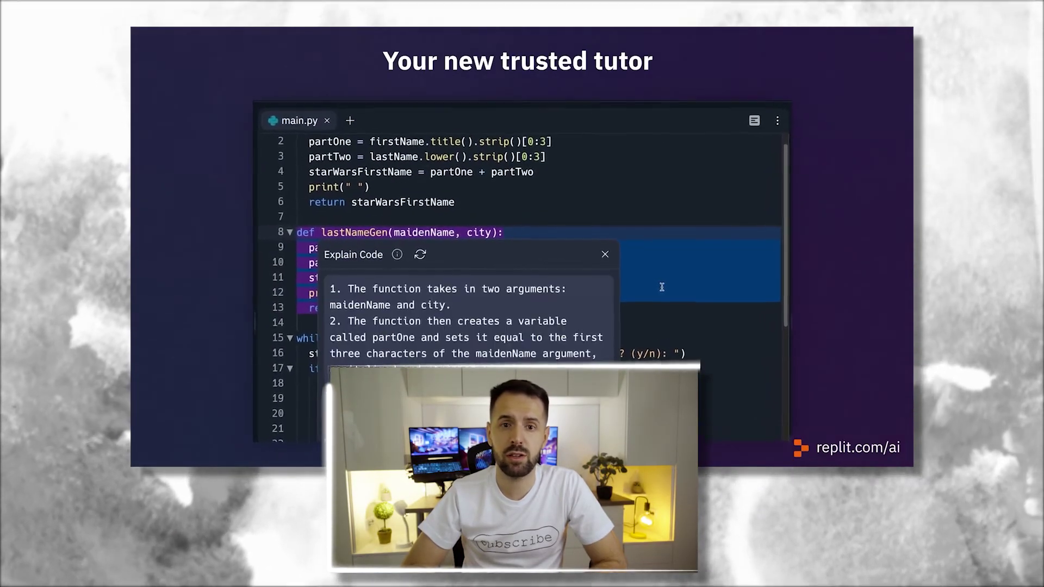